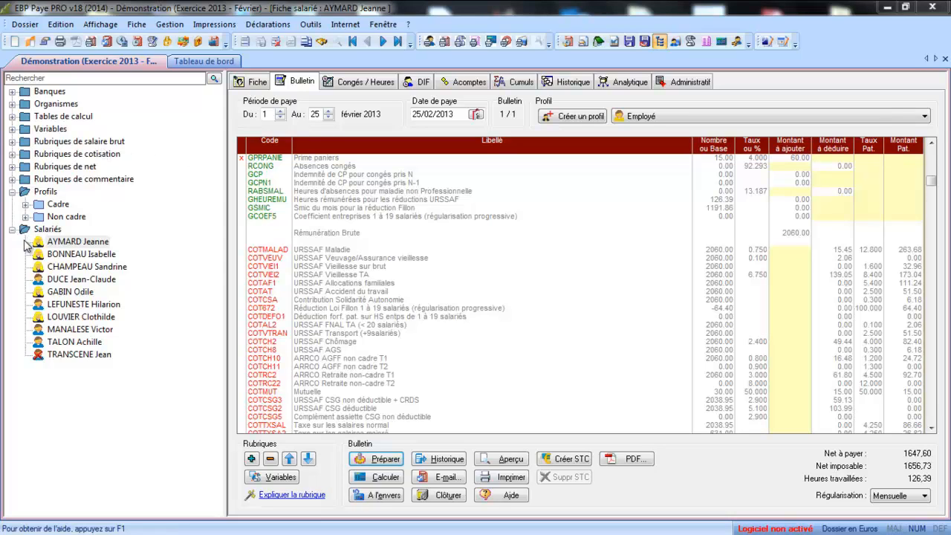
Open the FISC contribution items, widen the tree pane, and review the salary tax items COTTXSAL and COTTXSA4
left_click(11, 154)
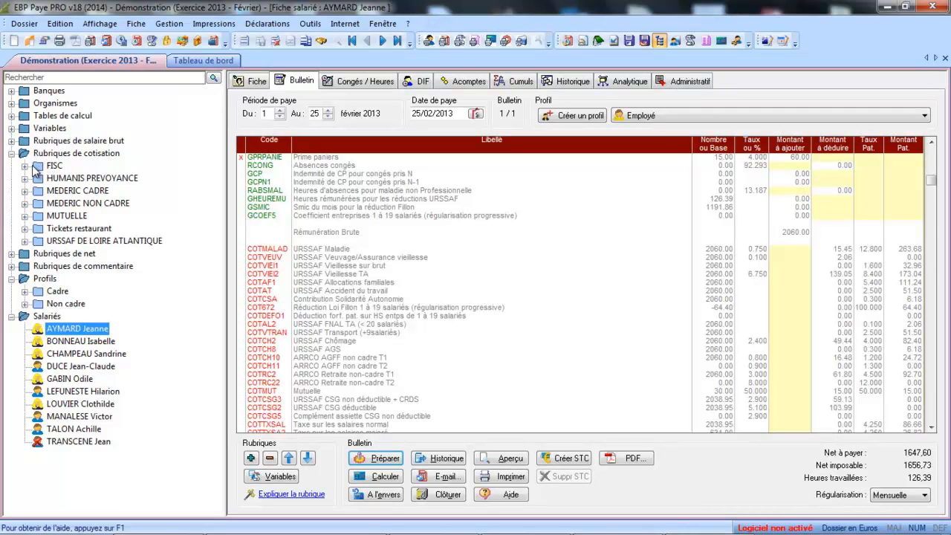
left_click(25, 166)
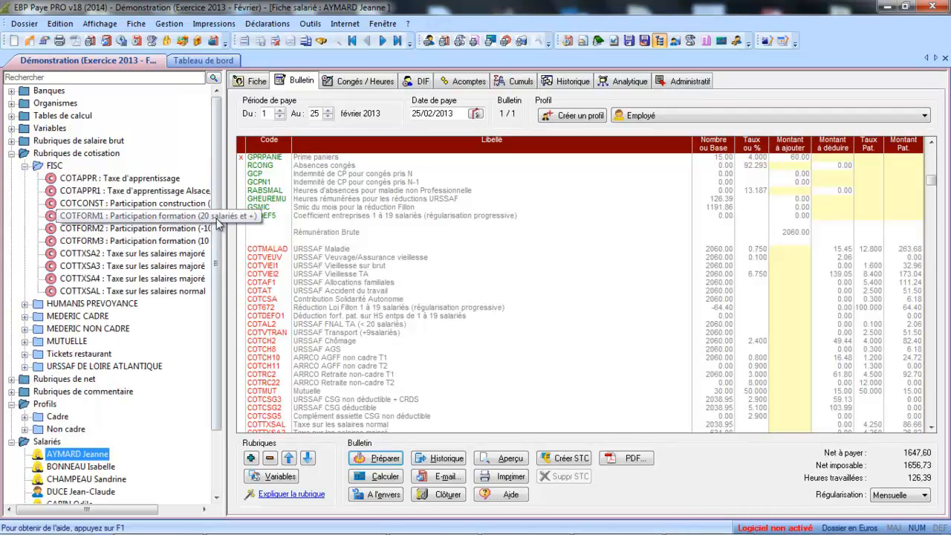
left_click_drag(223, 240, 310, 240)
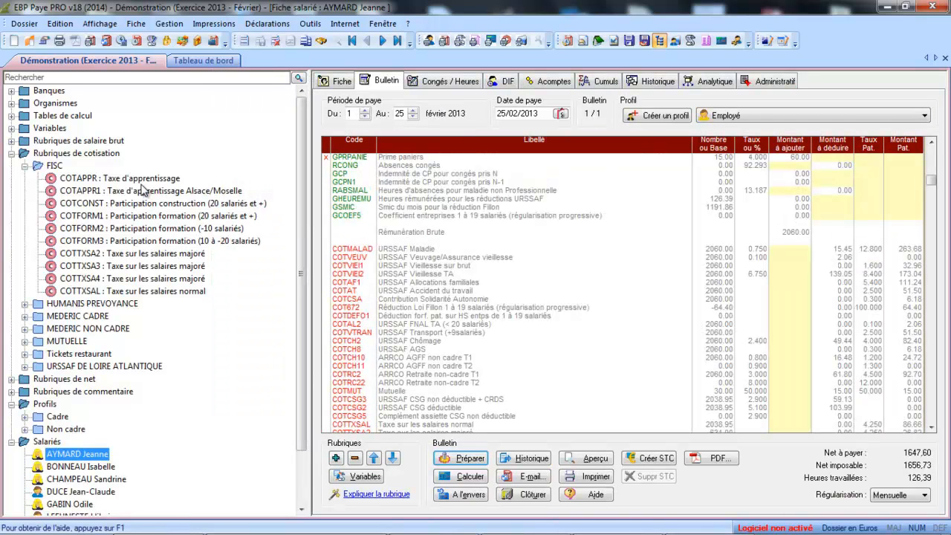
left_click(130, 291)
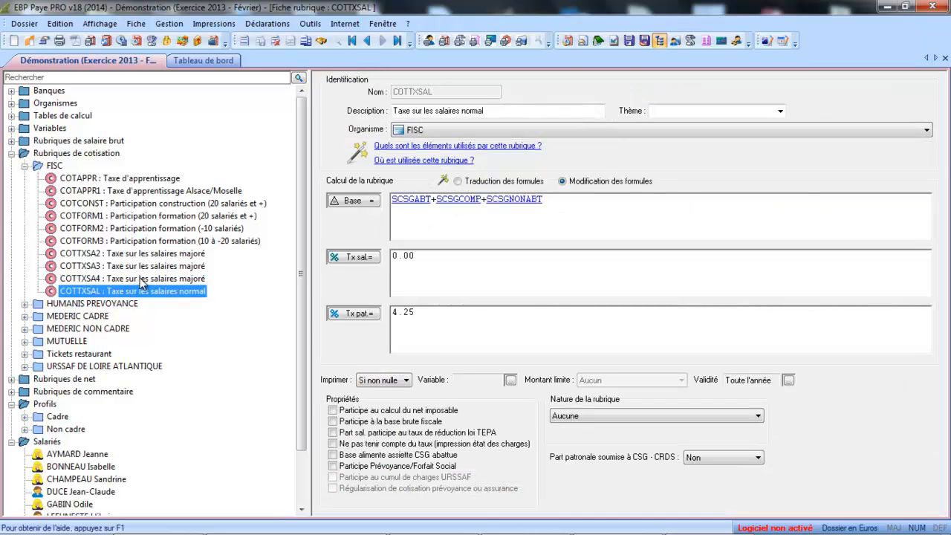
left_click(140, 279)
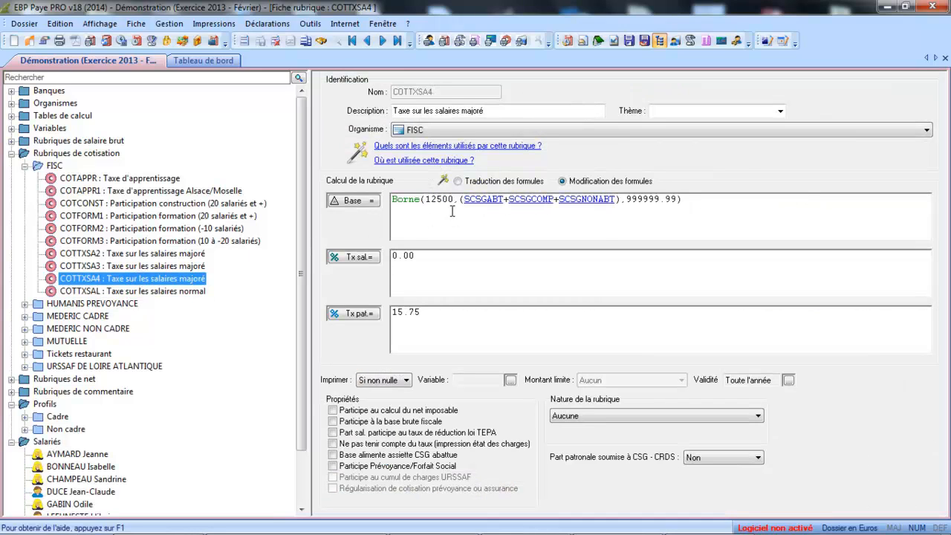
In item COTTXSA2's base formula, set the lower limit to 639 and the upper limit to 1276, and save the item
left_click(128, 259)
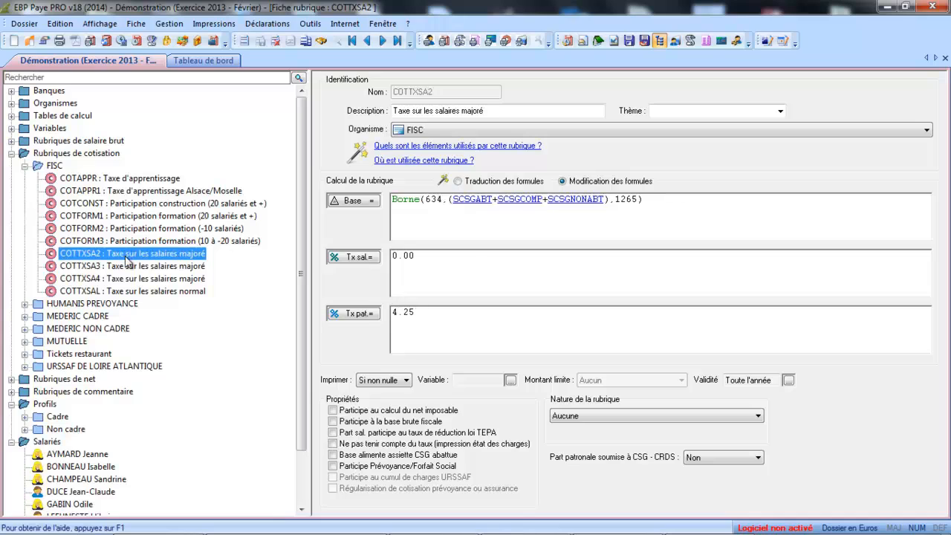
left_click(443, 199)
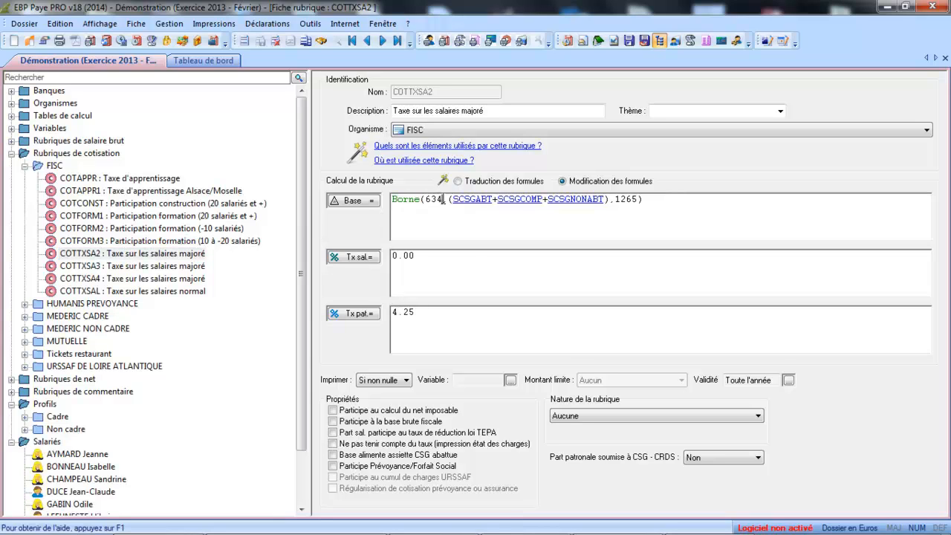
key("BackSpace")
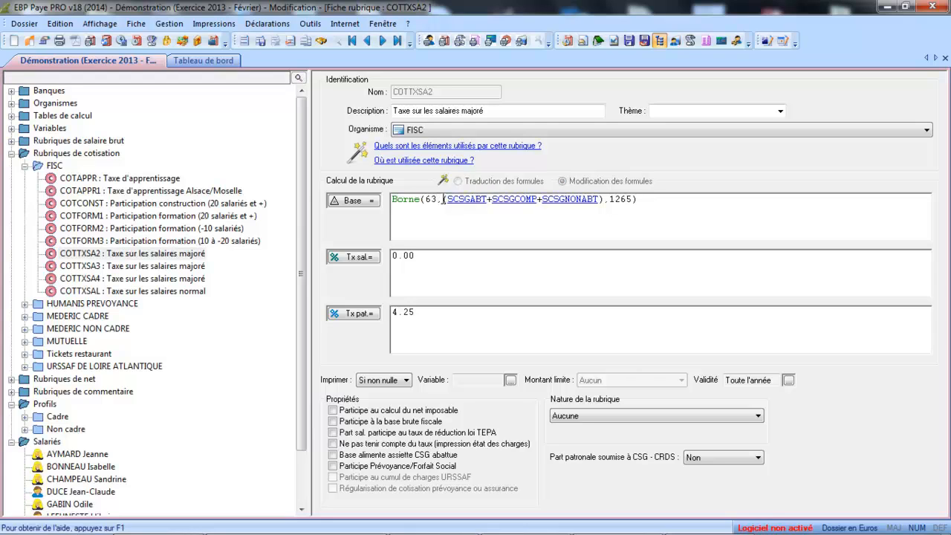
type("9")
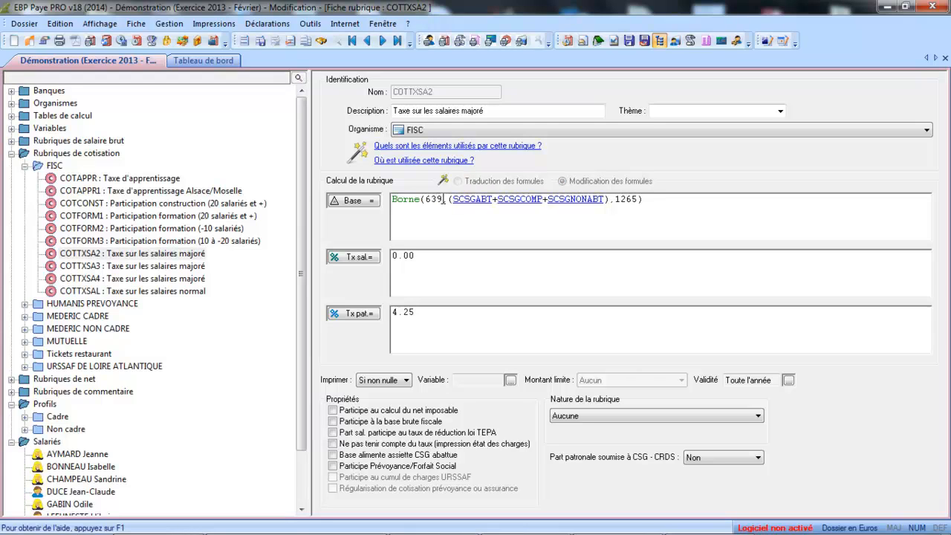
left_click(638, 198)
key("BackSpace")
key("BackSpace")
type("70")
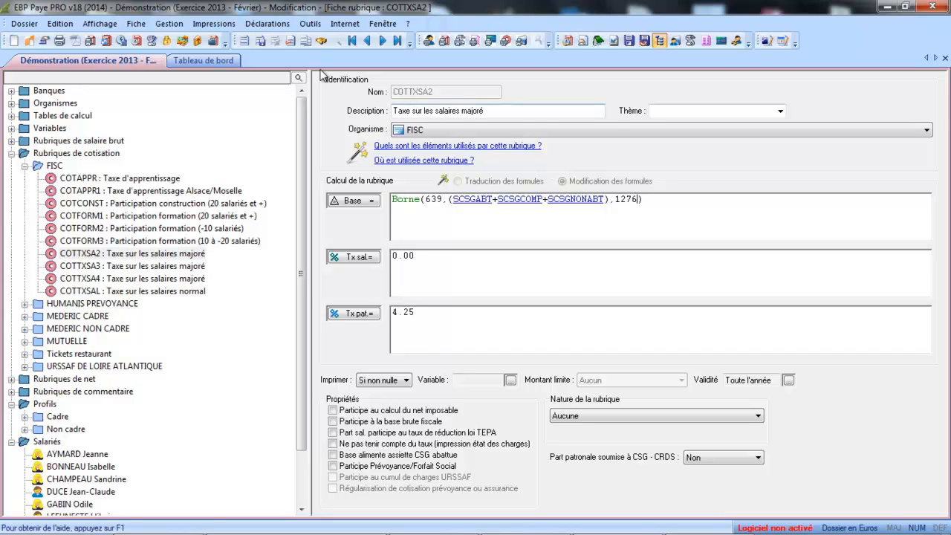
left_click(265, 45)
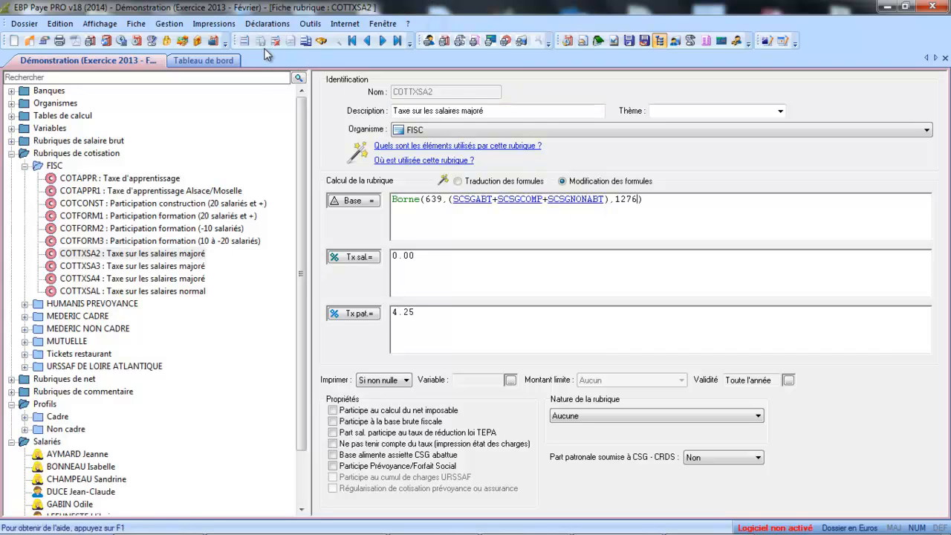
Set the lower limit in item COTTXSA3's base formula to 1276, save it, and display item COTTXSA4
left_click(181, 267)
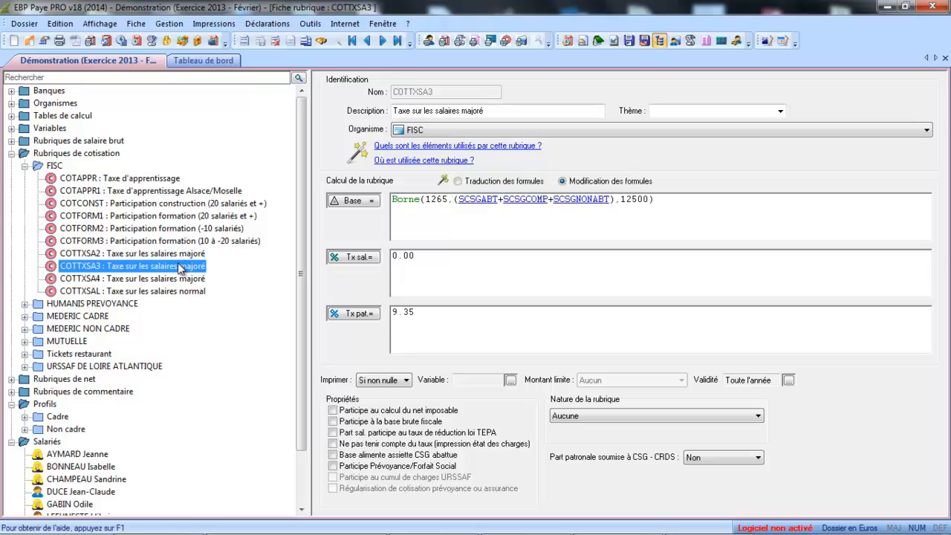
left_click(448, 202)
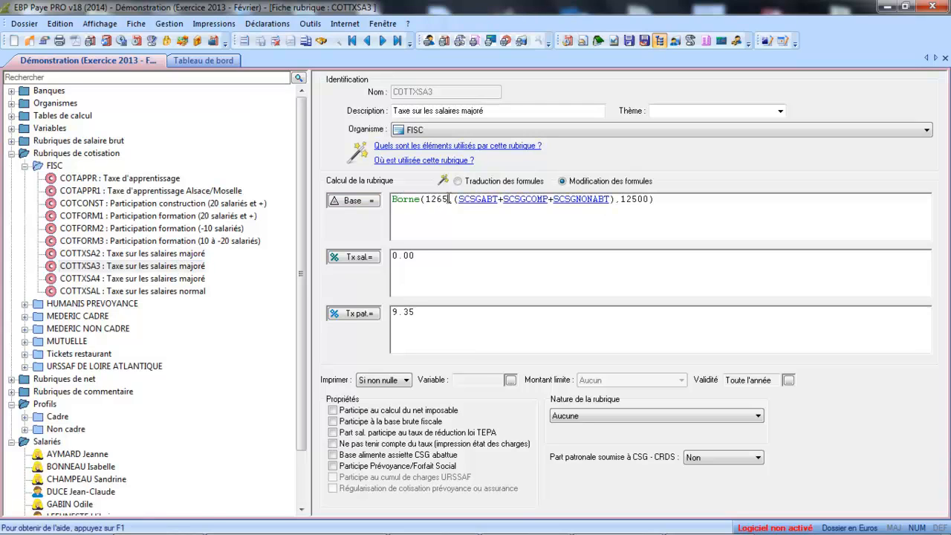
key("BackSpace")
key("BackSpace")
type("76")
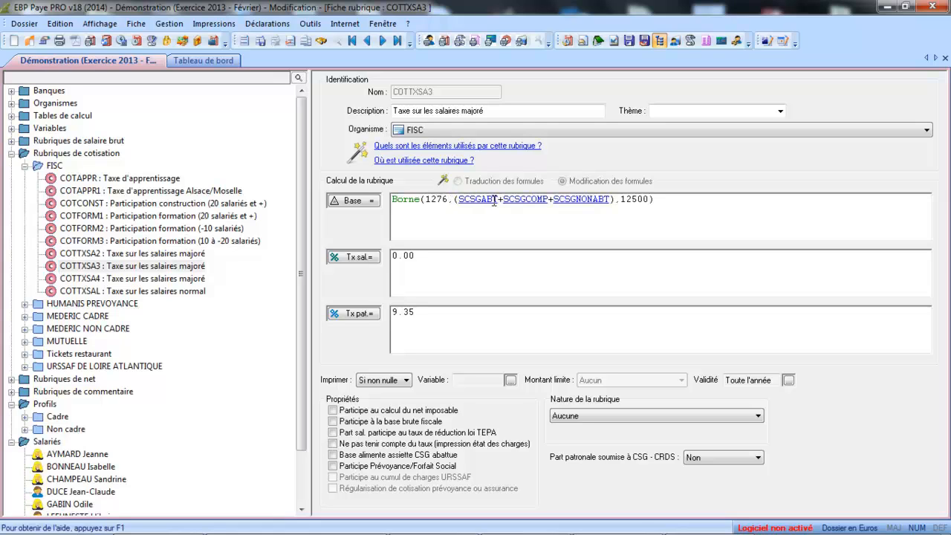
left_click(265, 43)
left_click(135, 278)
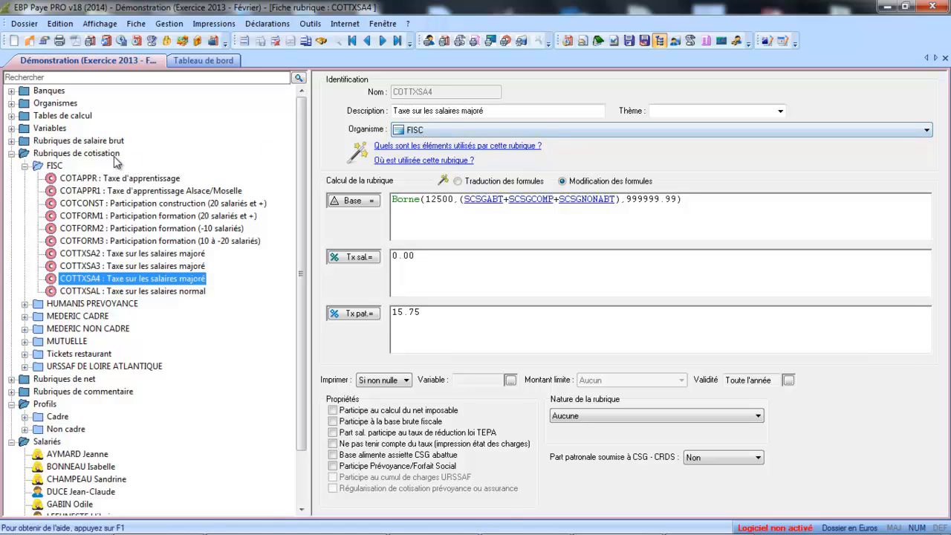
Rename the FISC organisation in the Autres group as TAXE SUR LES SALAIRES and save its record
left_click(25, 168)
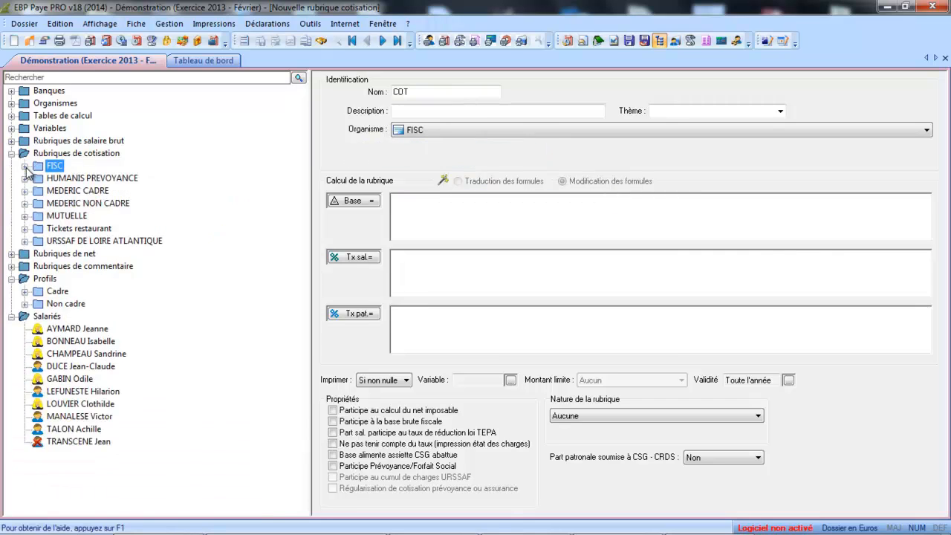
left_click(11, 103)
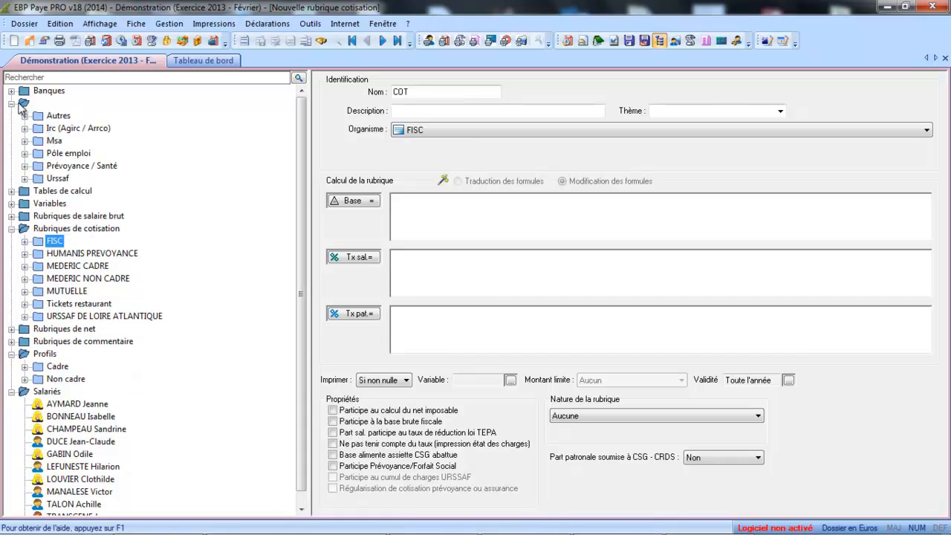
left_click(25, 116)
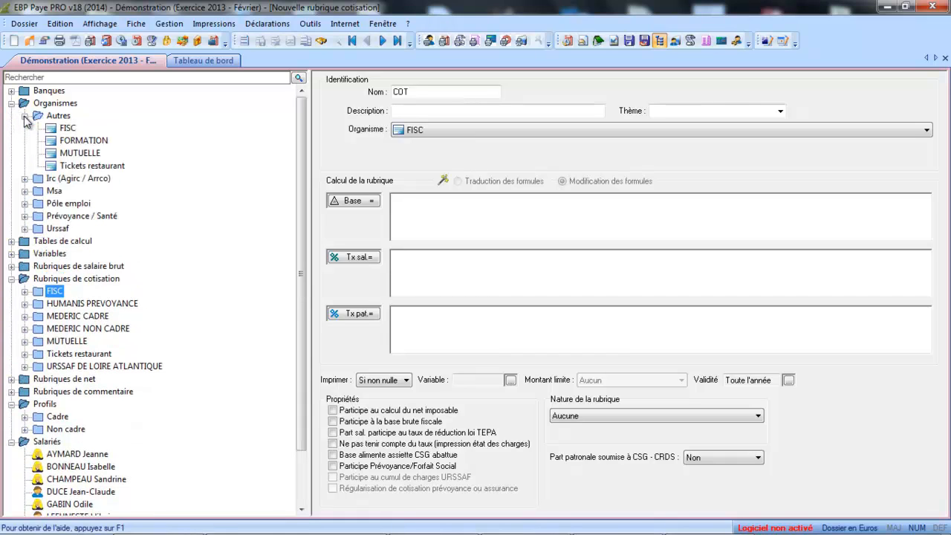
left_click(75, 130)
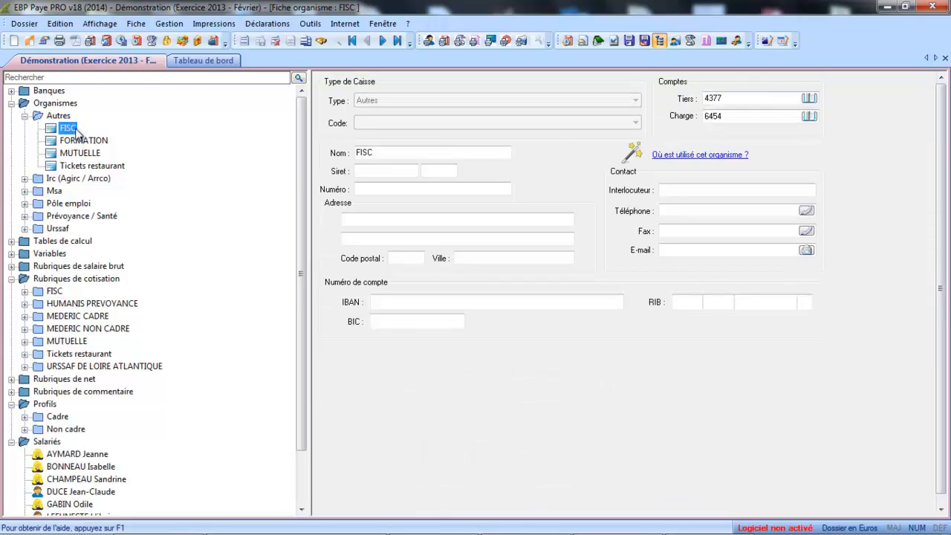
double_click(375, 152)
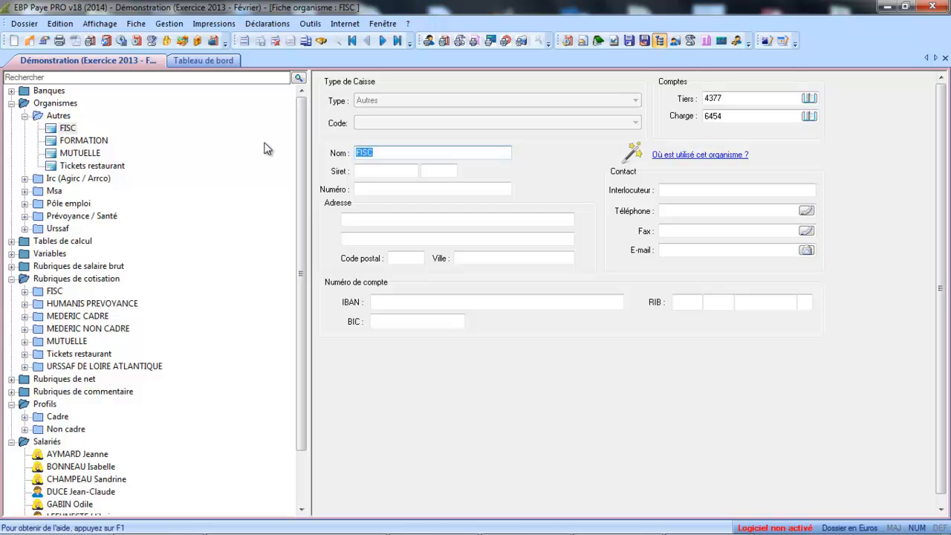
type("TAXE SUR LES SALAIRES")
key("Tab")
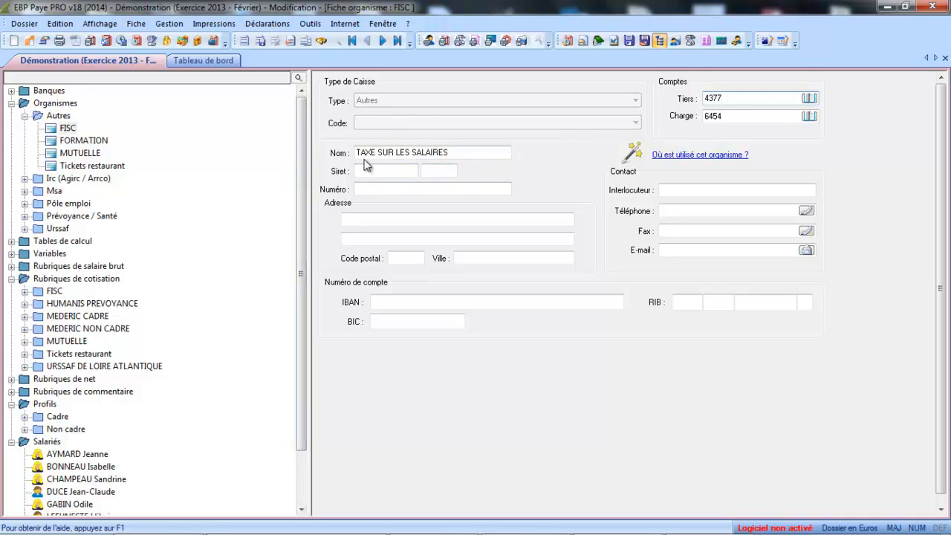
left_click(258, 40)
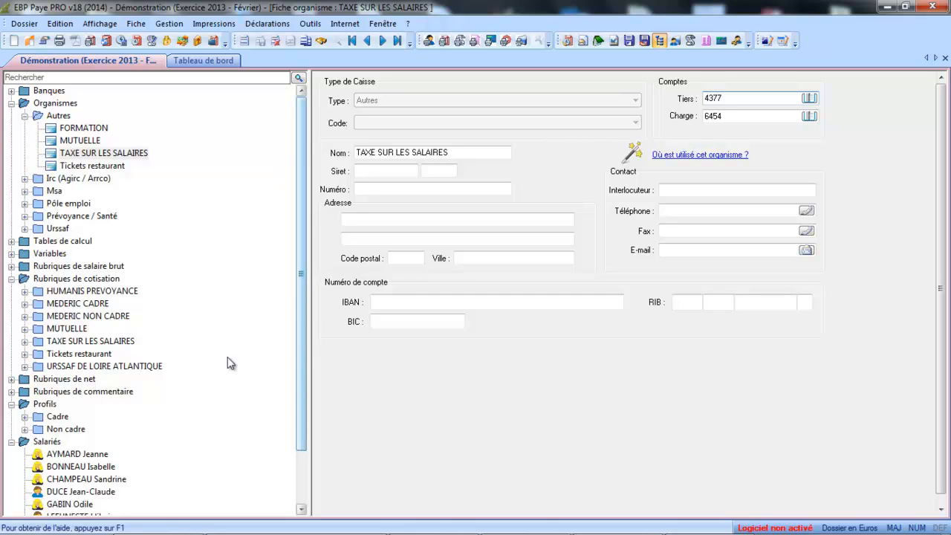
In the Non cadre profile Mensuel 35, insert the available items COTTXSA2, COTTXSA3, COTTXSA4 and COTTXSAL between COTCSG6 and COTCSG1
left_click(25, 430)
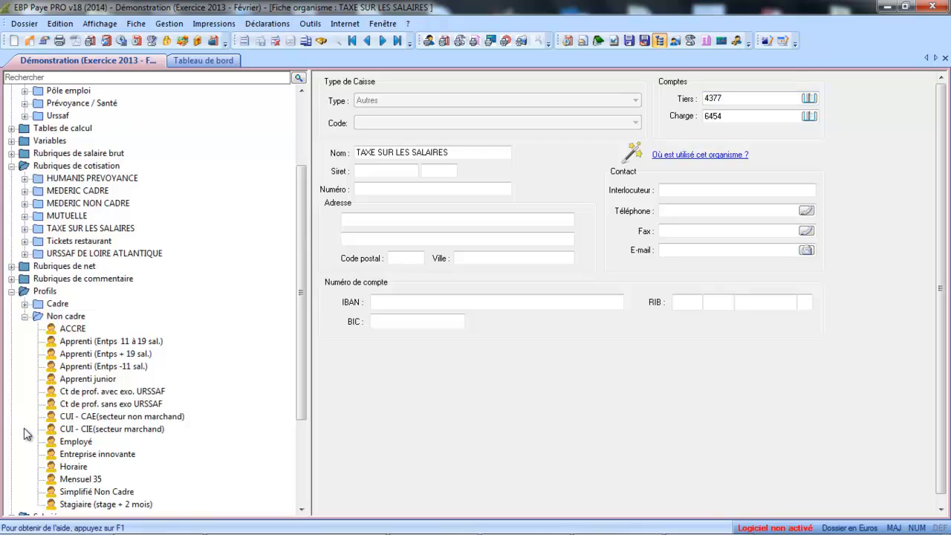
left_click(100, 480)
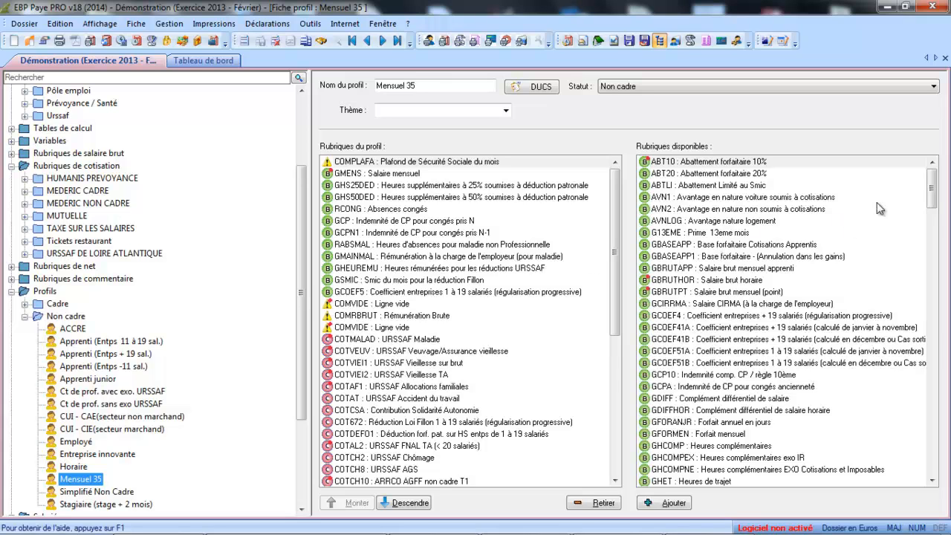
left_click_drag(931, 185, 931, 353)
left_click(489, 269)
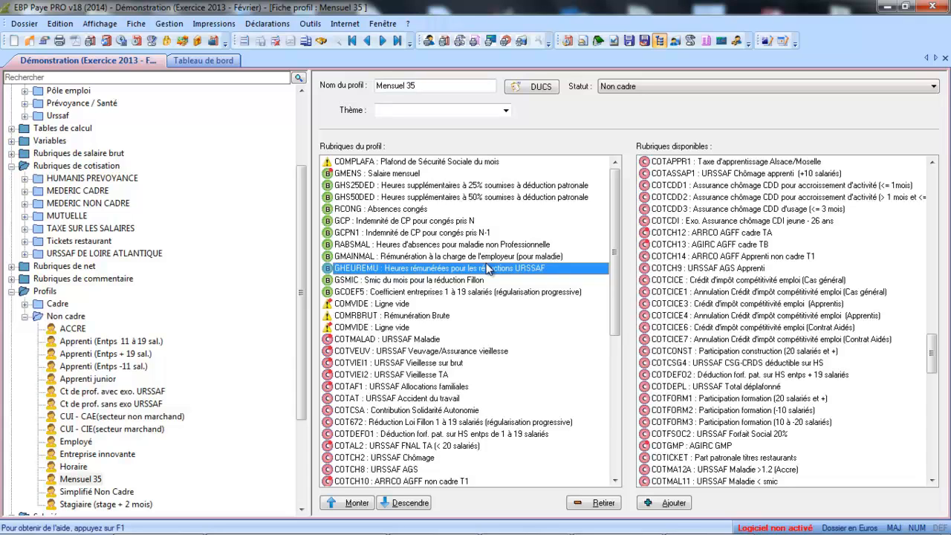
left_click_drag(615, 253, 600, 370)
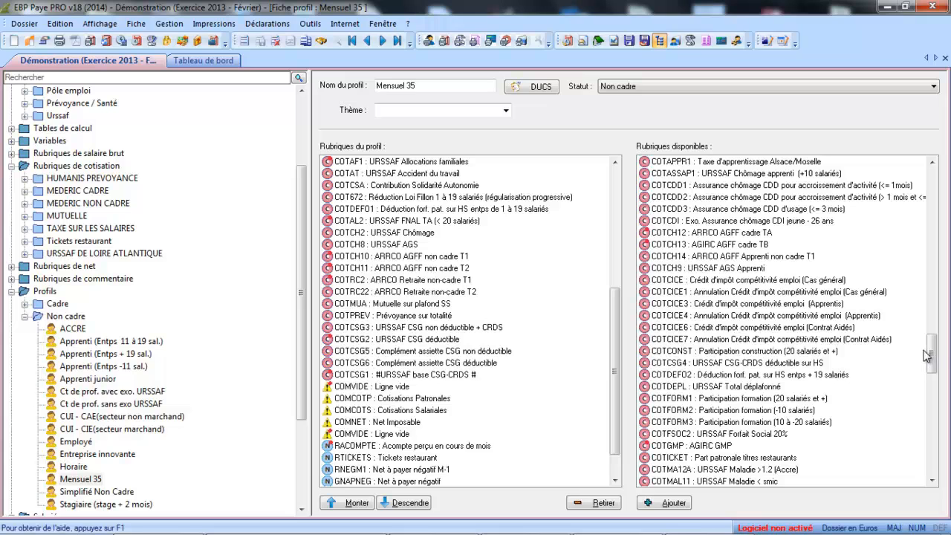
left_click_drag(933, 352, 933, 406)
left_click(699, 341)
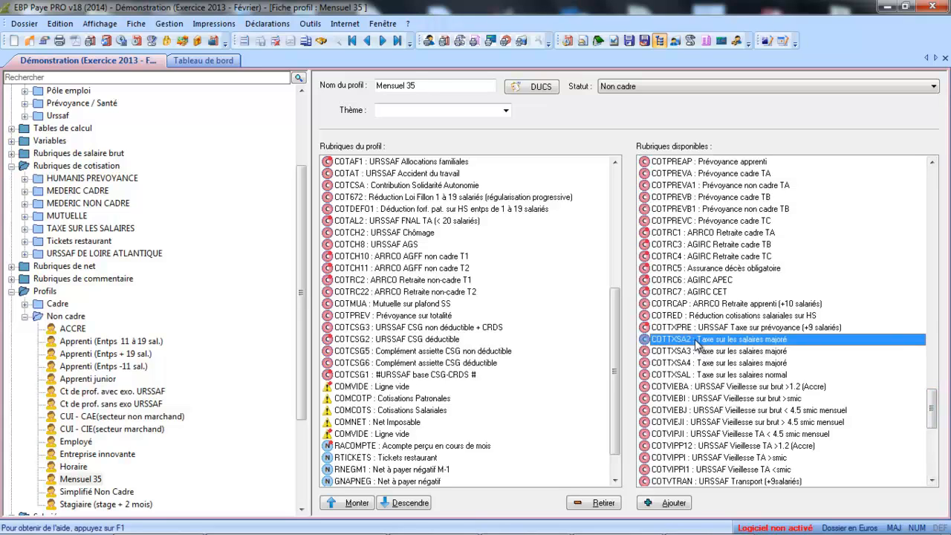
left_click(698, 352)
left_click(698, 363)
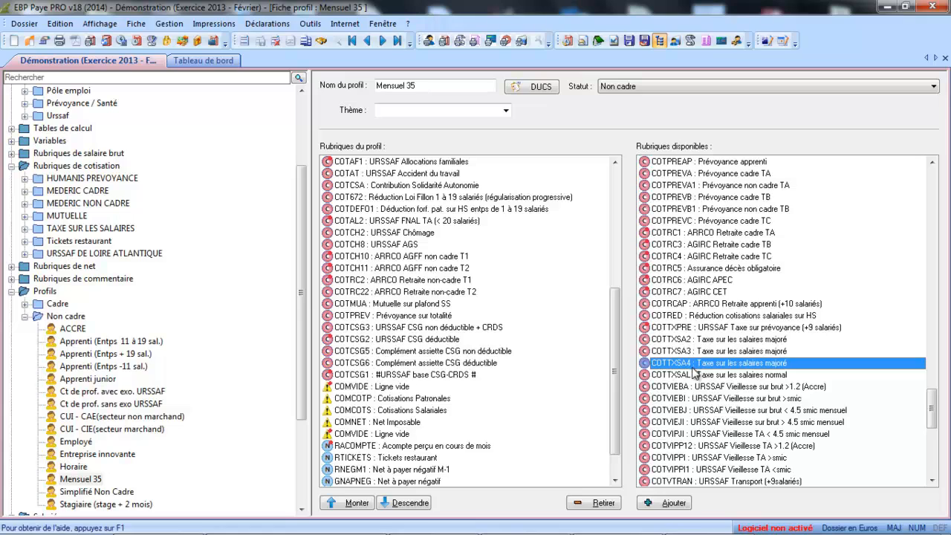
left_click(691, 374)
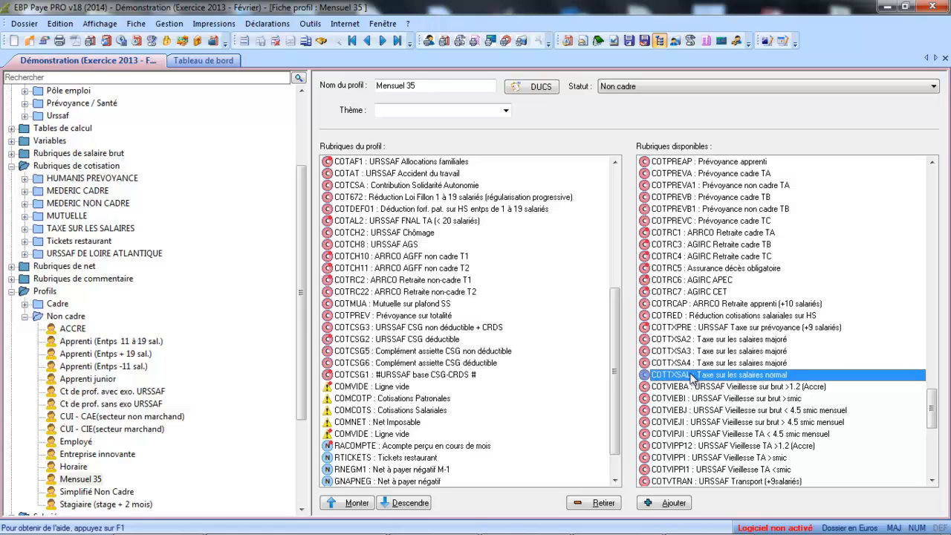
left_click(697, 340, "shift")
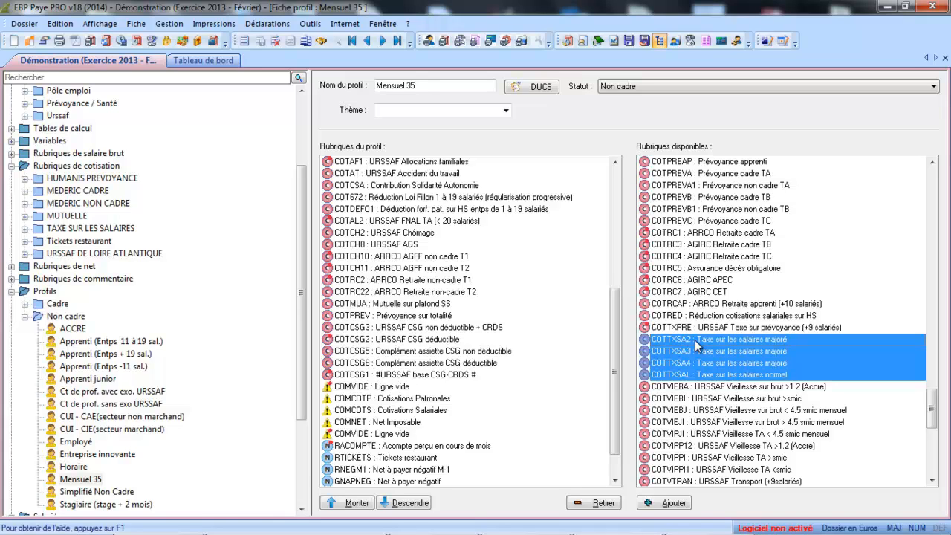
left_click_drag(697, 344, 333, 367)
left_click_drag(332, 364, 330, 377)
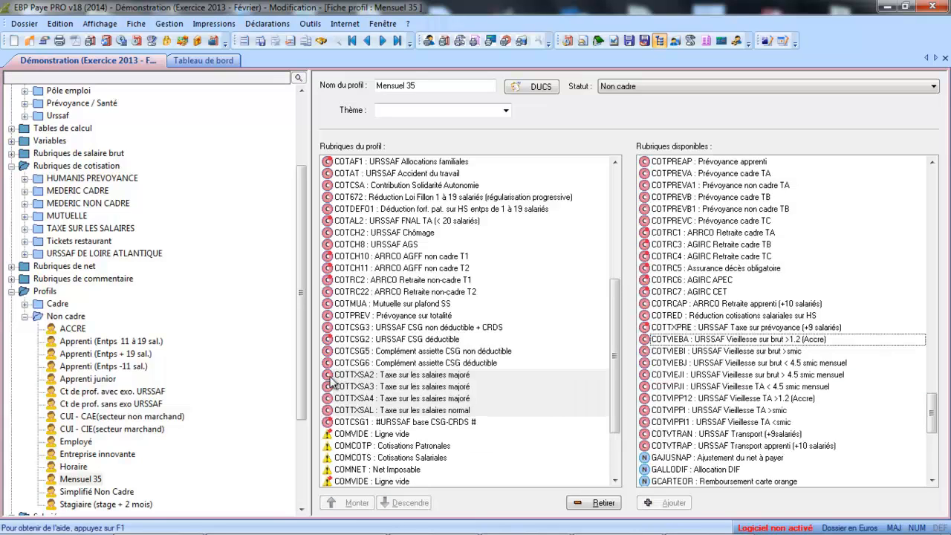
Move the normal salary tax item COTTXSAL up in the profile so that it precedes COTTXSA2
left_click(435, 412)
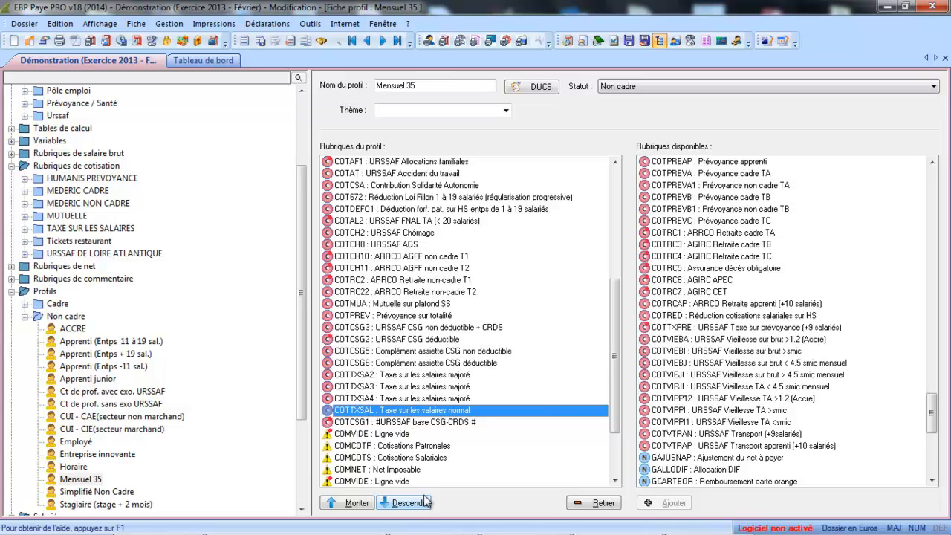
left_click(357, 503)
left_click(356, 503)
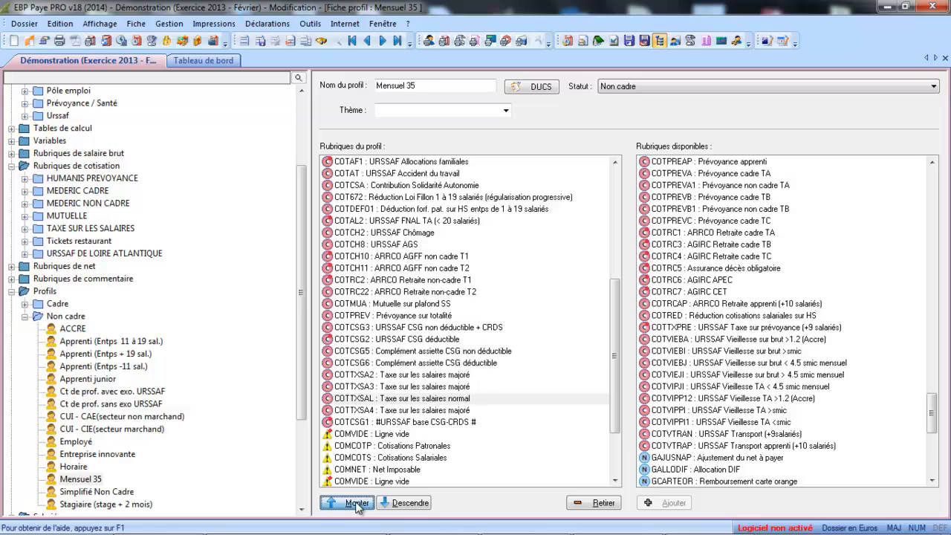
left_click(357, 503)
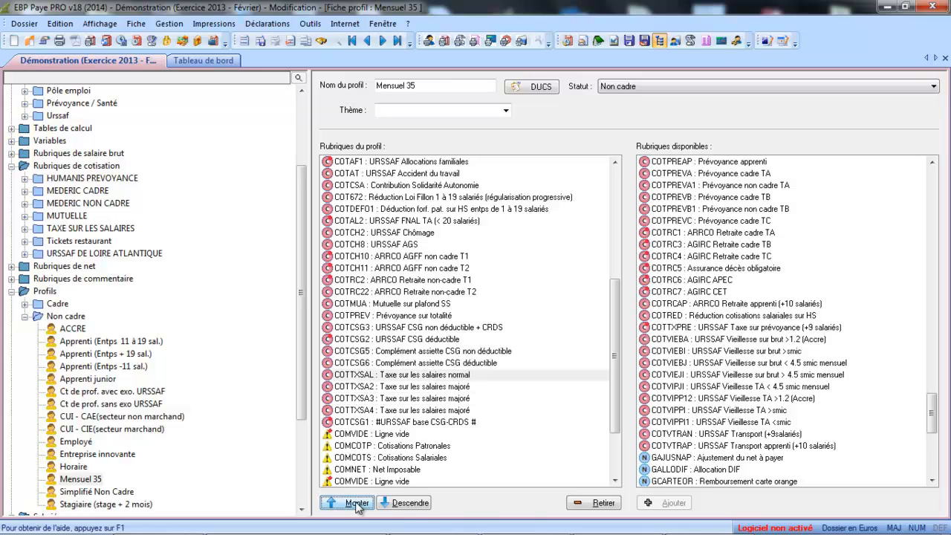
left_click(398, 377)
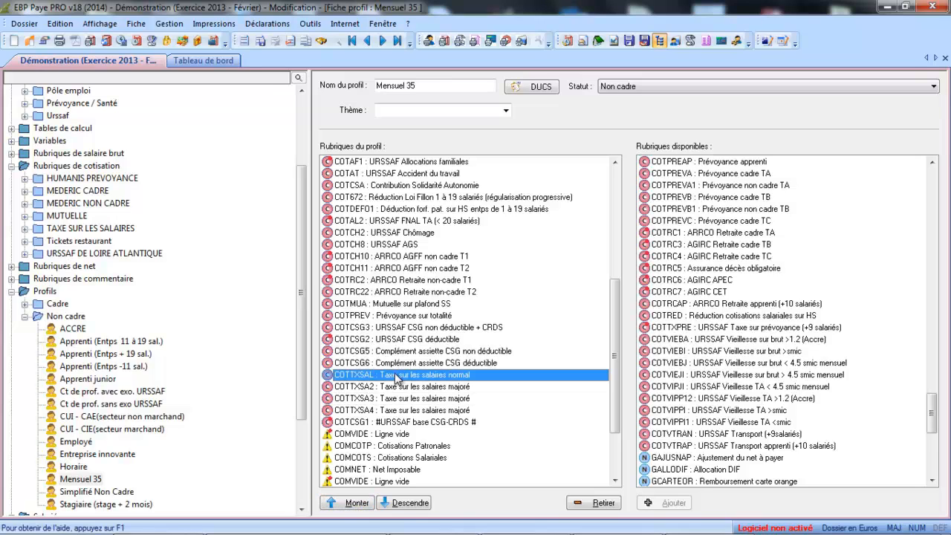
Save the Mensuel 35 profile and assign it to the first listed employee's payslip, accepting the loss of the existing payslip
left_click(262, 41)
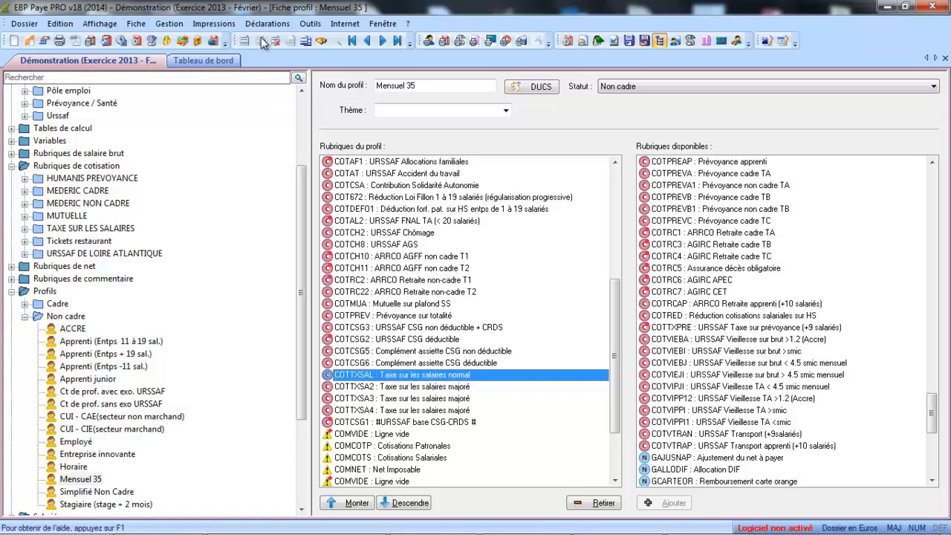
left_click(24, 317)
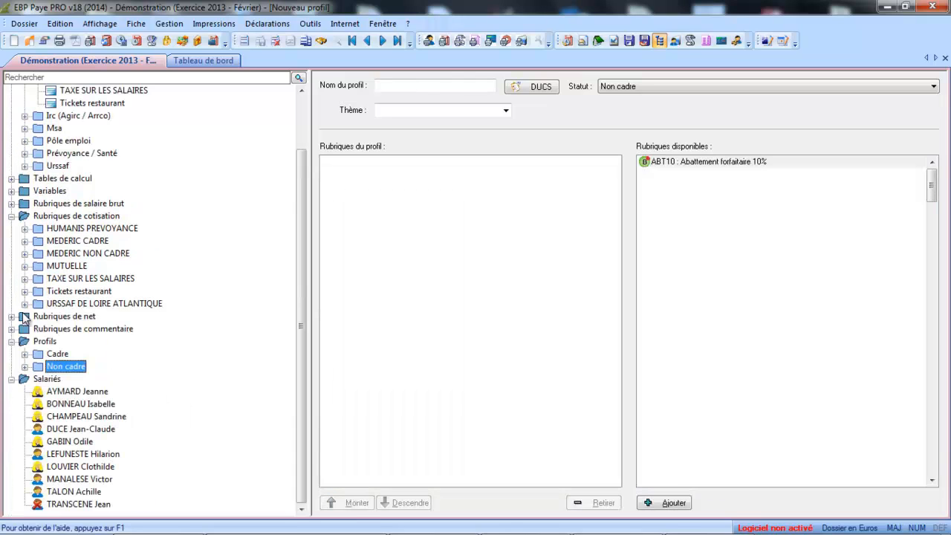
left_click(50, 394)
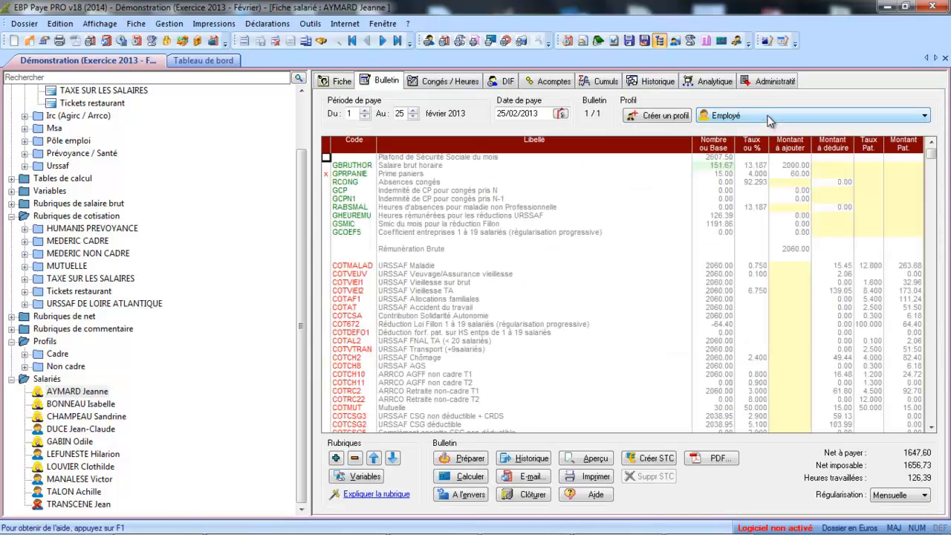
left_click(769, 118)
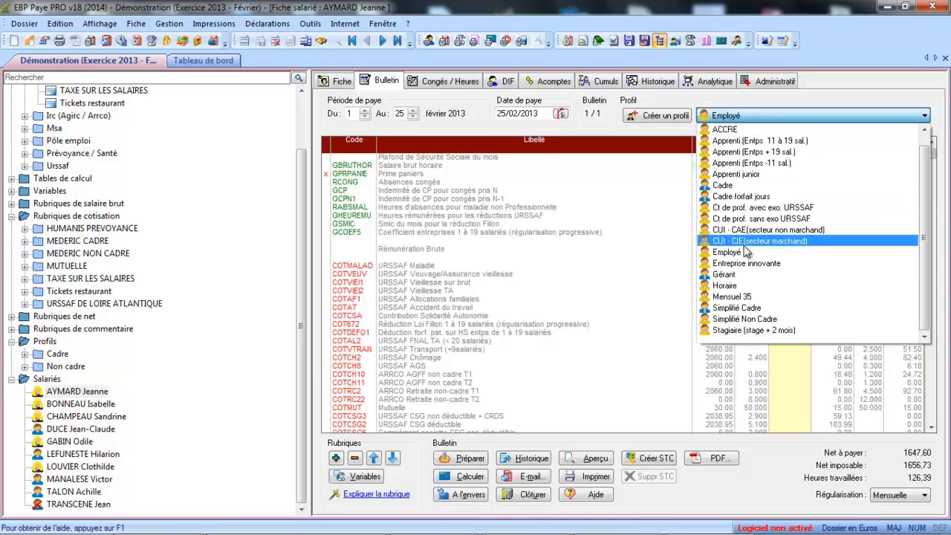
left_click(749, 297)
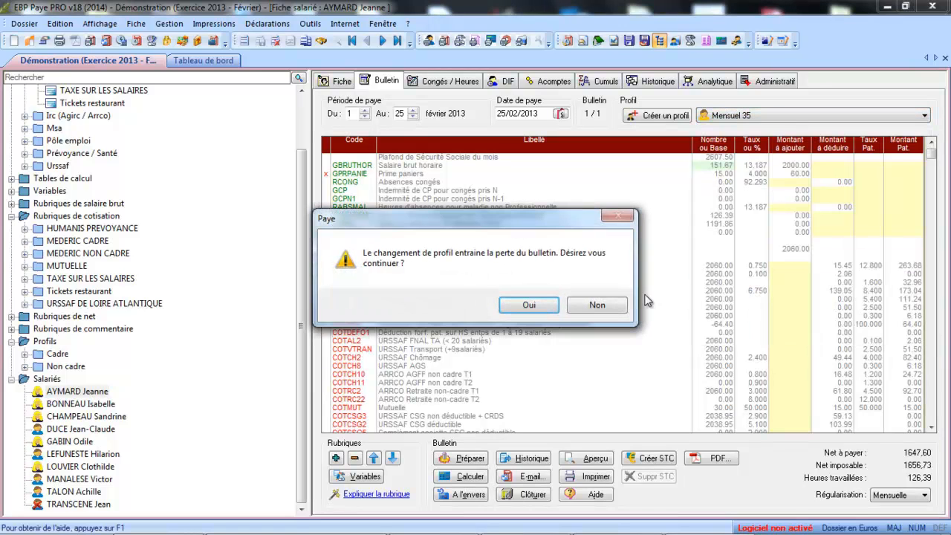
left_click(529, 306)
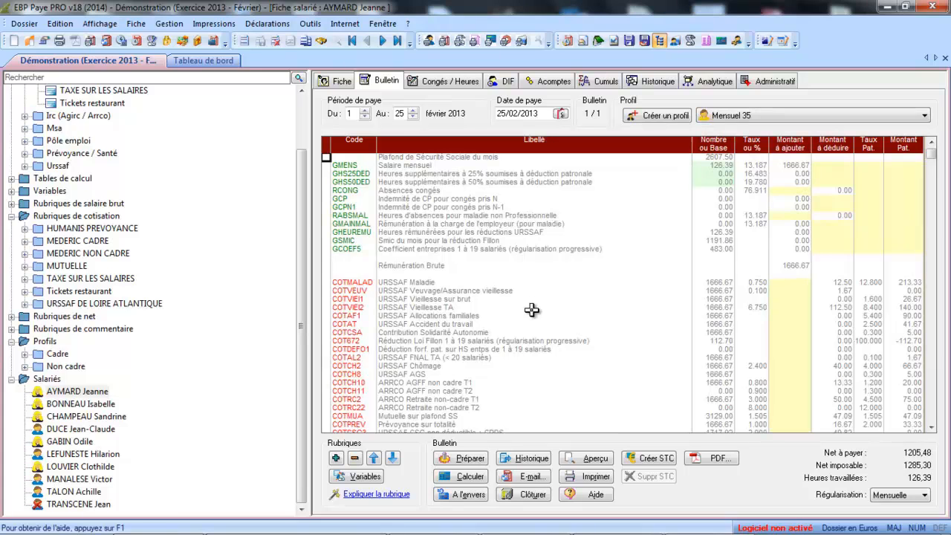
Examine the salary tax lines in the employee's payslip and in its print preview, and close the preview
left_click_drag(931, 433, 934, 434)
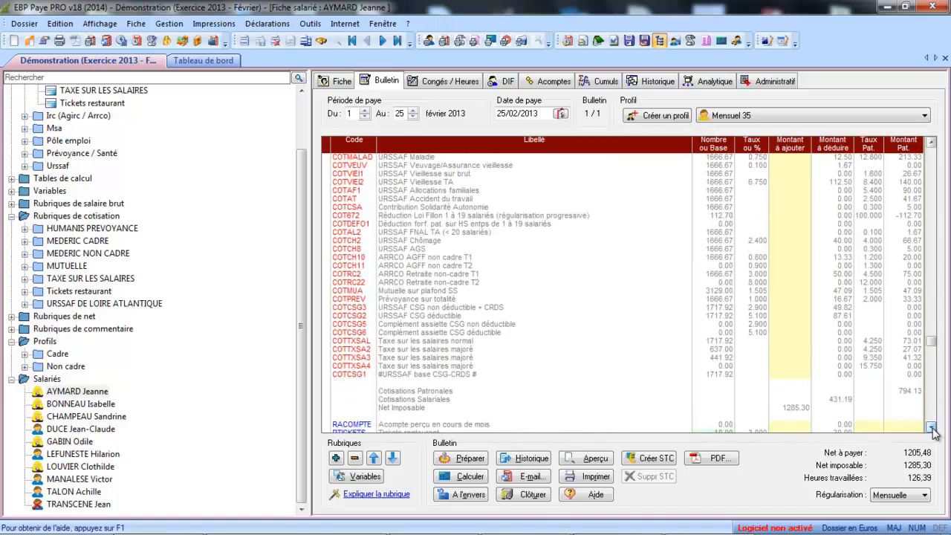
left_click(452, 349)
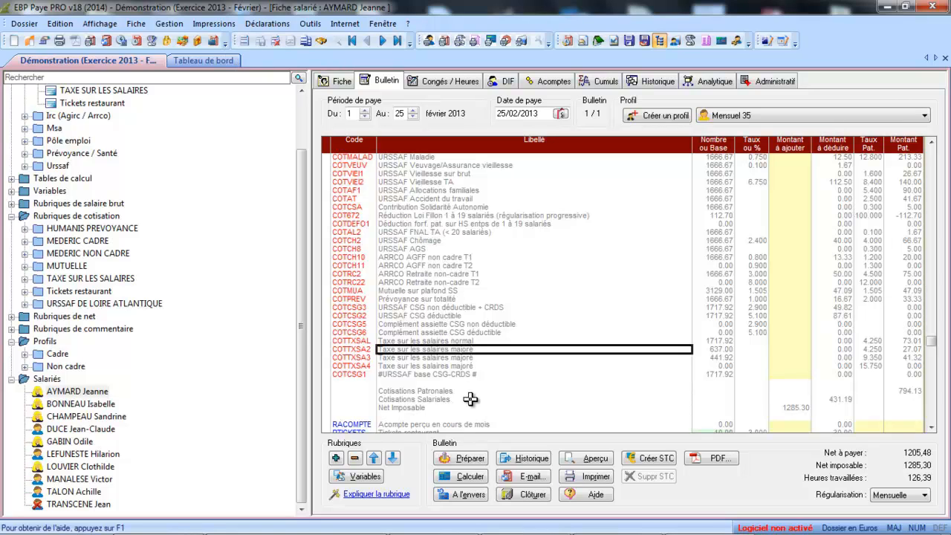
left_click(598, 460)
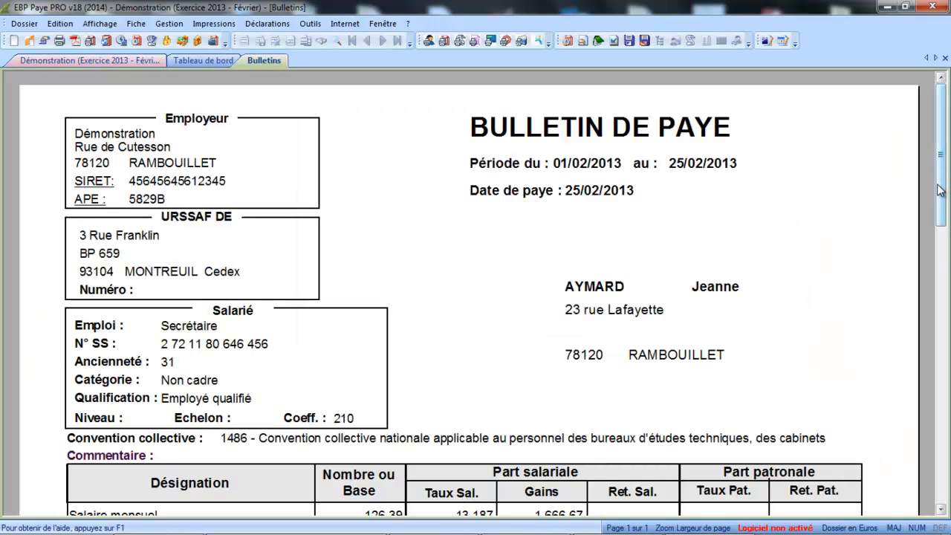
left_click_drag(940, 191, 941, 373)
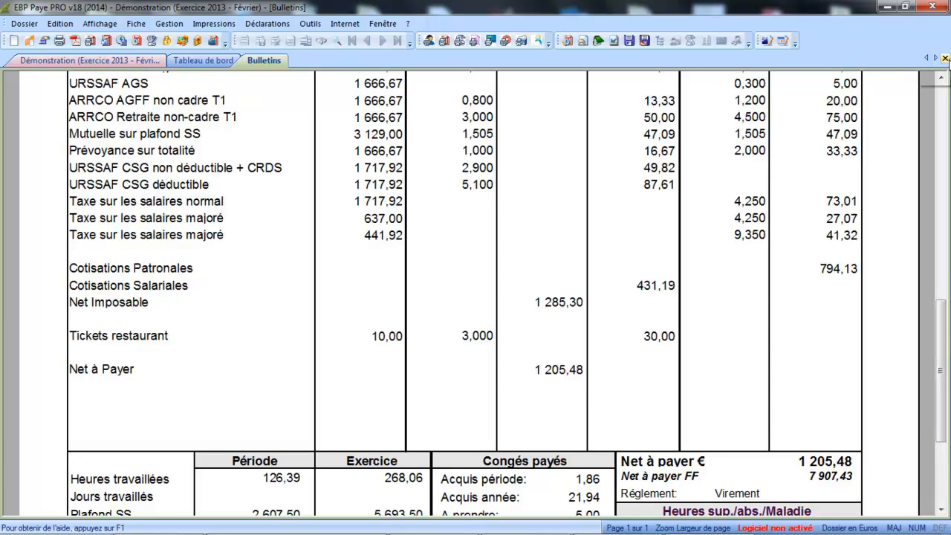
left_click(944, 58)
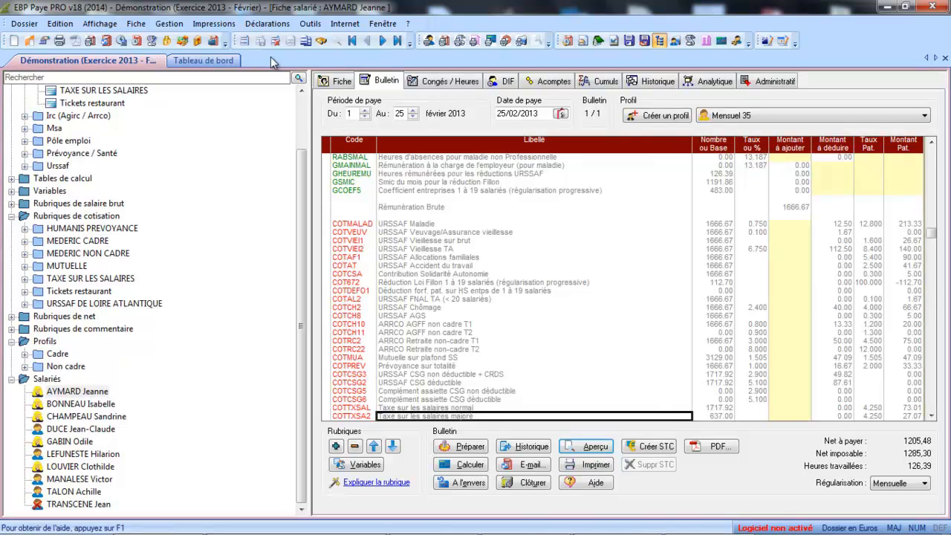
Preview the dossier's Etat des charges with only the TAXE SUR LES SALAIRES organisation selected, and close the preview
left_click(215, 24)
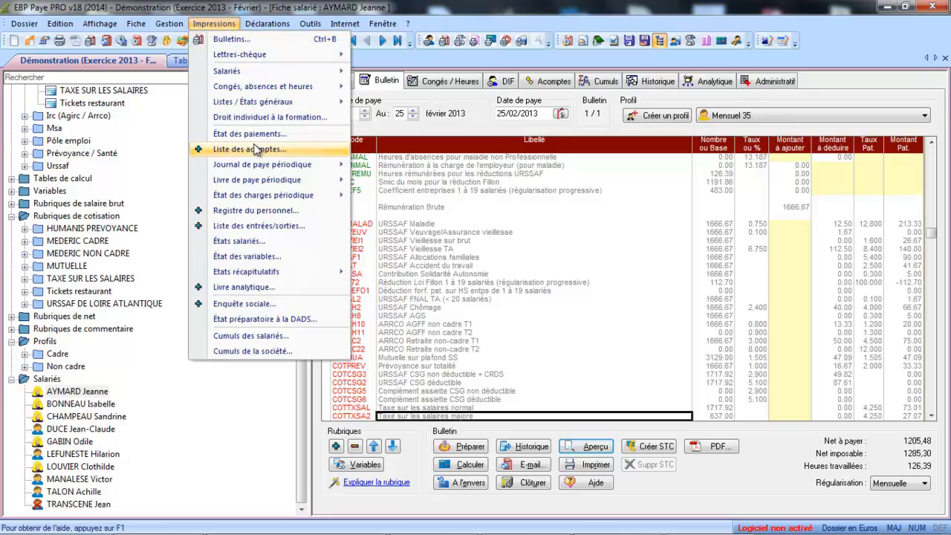
mouse_move(249, 198)
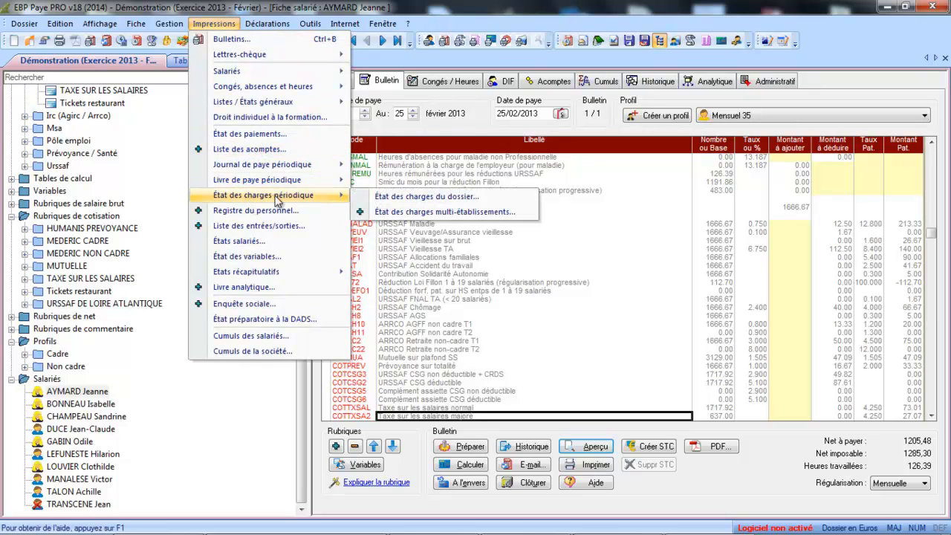
left_click(377, 199)
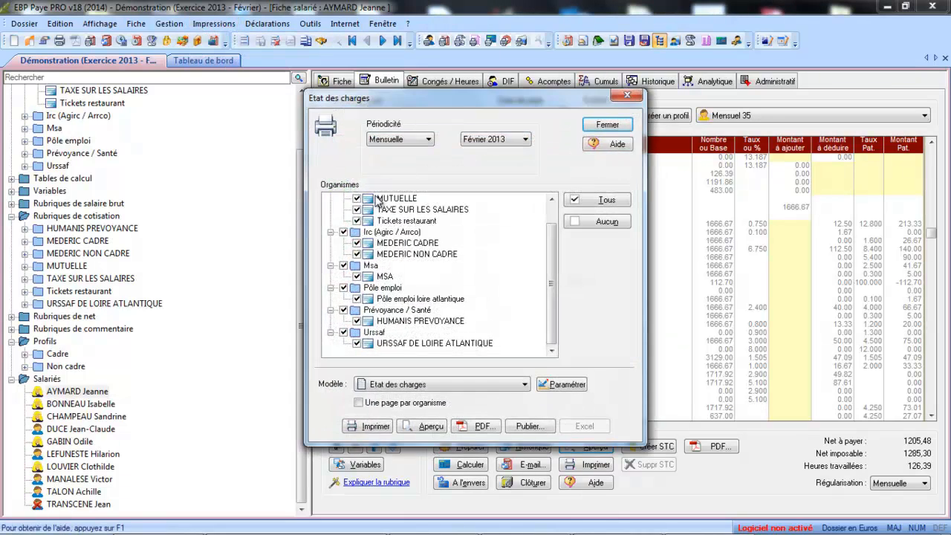
left_click(576, 223)
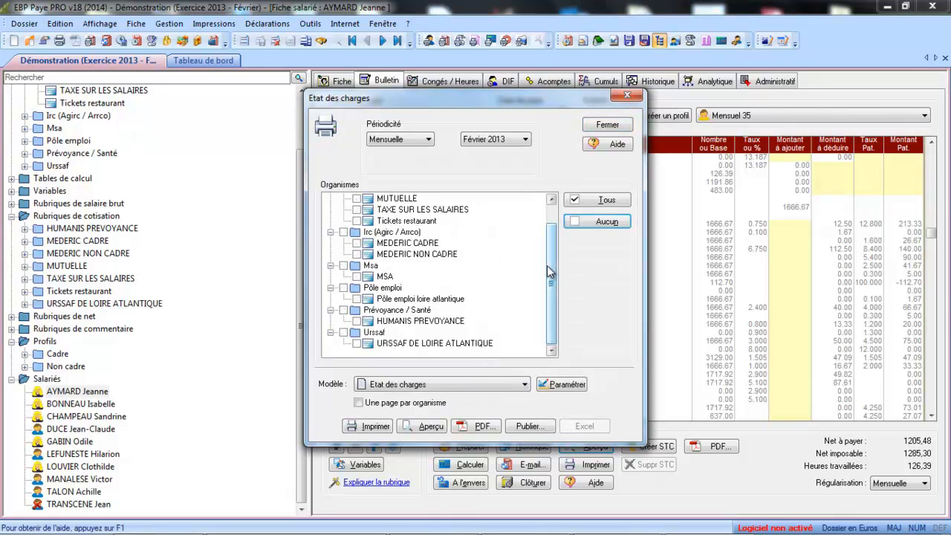
scroll(547, 274, "up", 1)
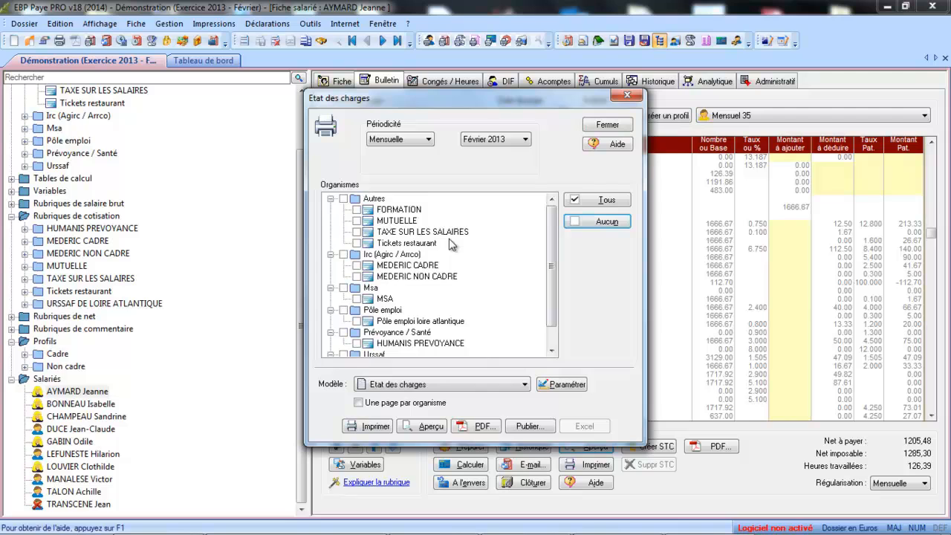
left_click(357, 232)
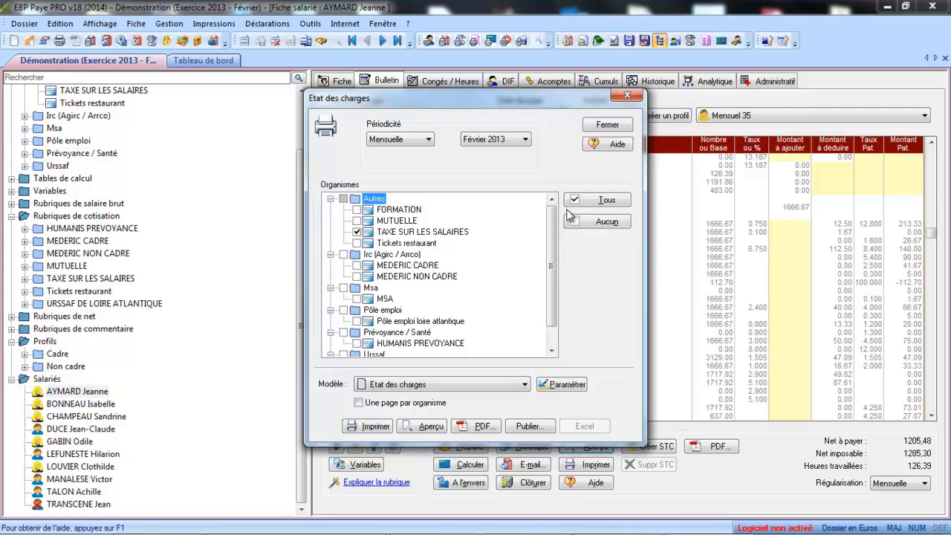
left_click(434, 427)
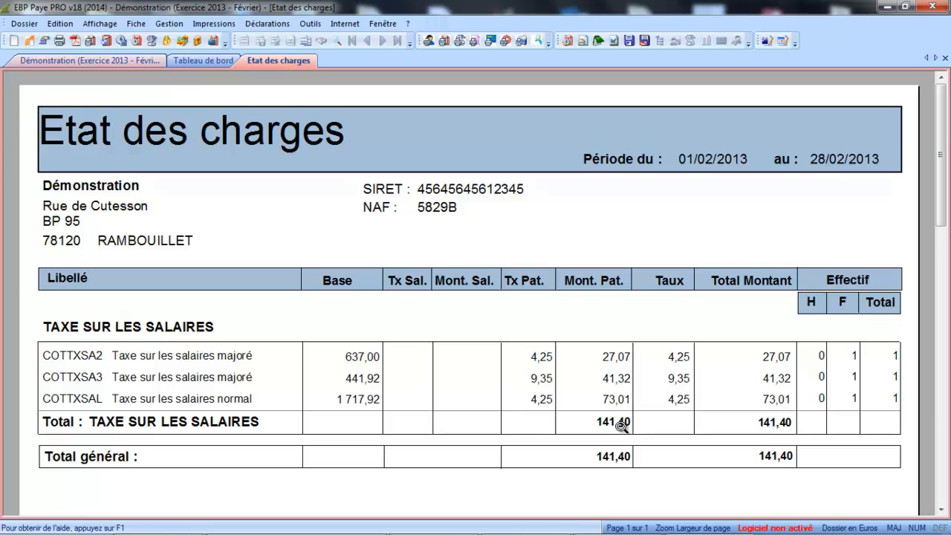
left_click(945, 59)
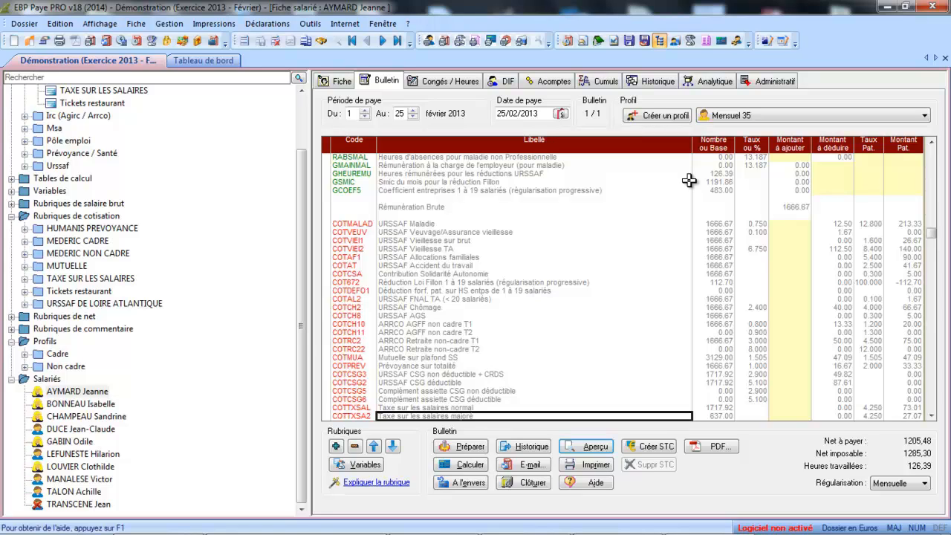
Review the calculation formulas of salary tax items COTTXSAL, COTTXSA2 and COTTXSA4 from the payslip, cancelling out of each item
left_click(368, 407)
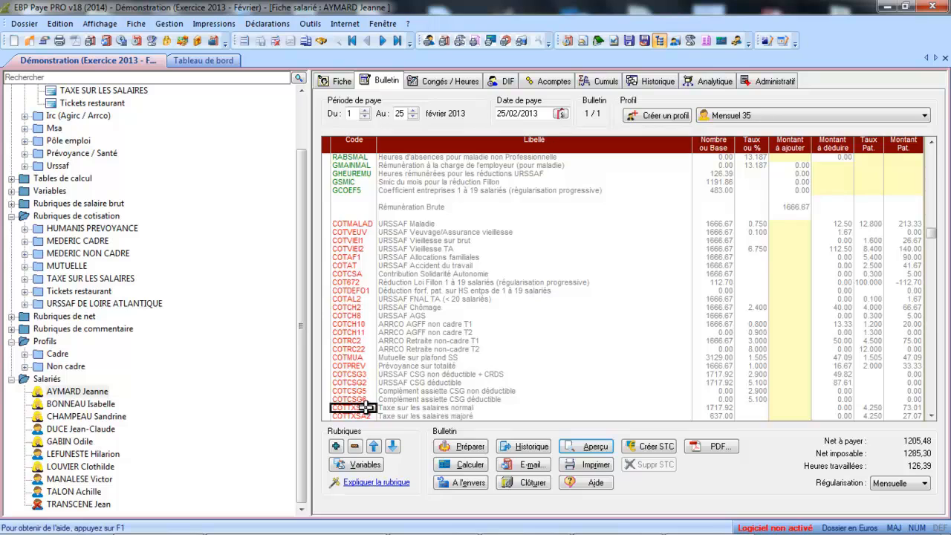
double_click(367, 407)
left_click(686, 113)
left_click(932, 417)
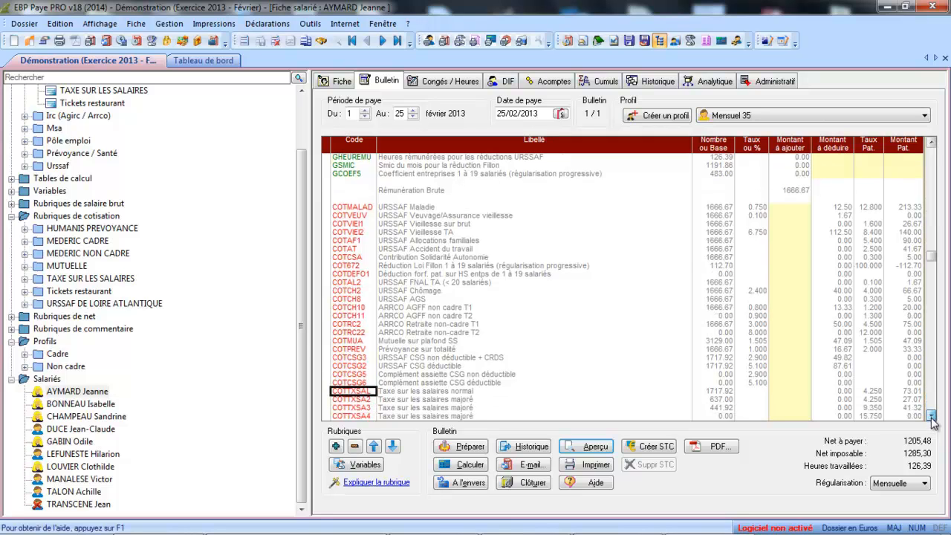
left_click(932, 417)
double_click(367, 382)
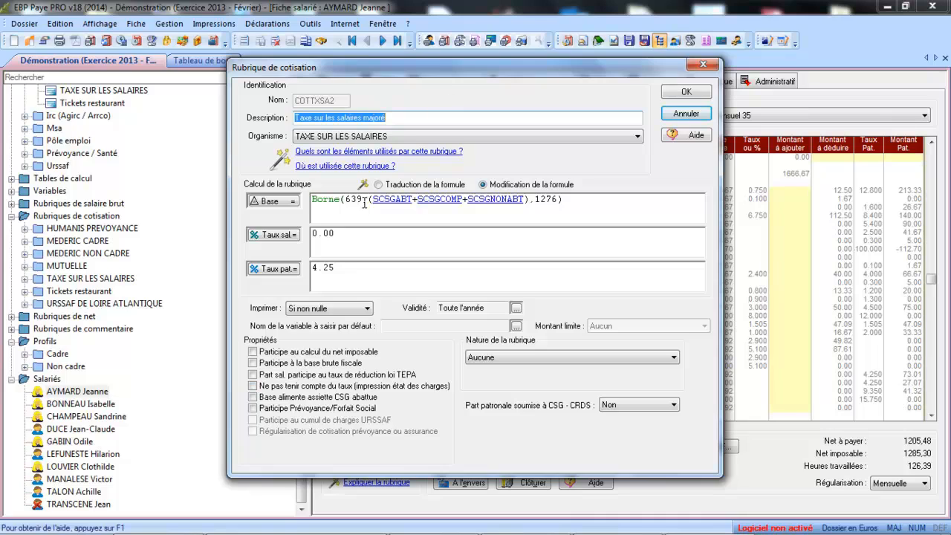
left_click(359, 201)
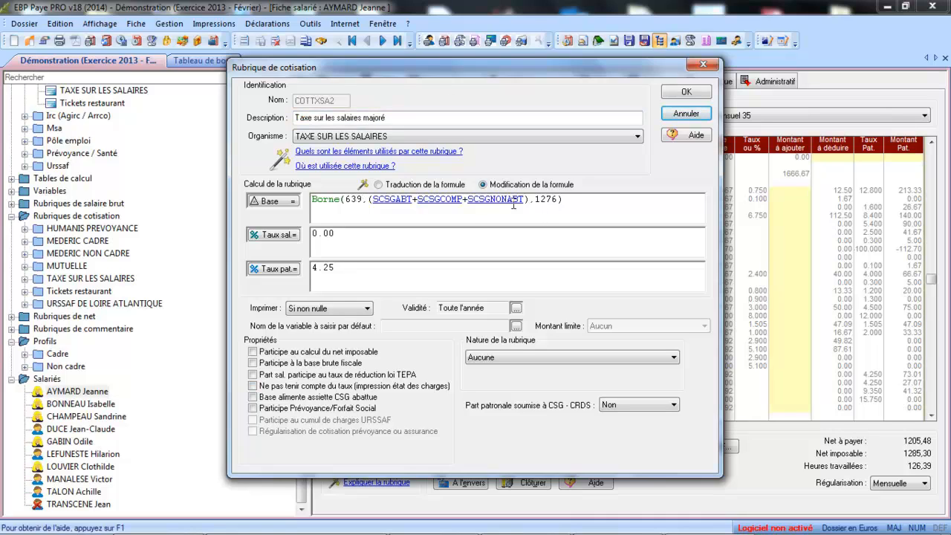
left_click(672, 113)
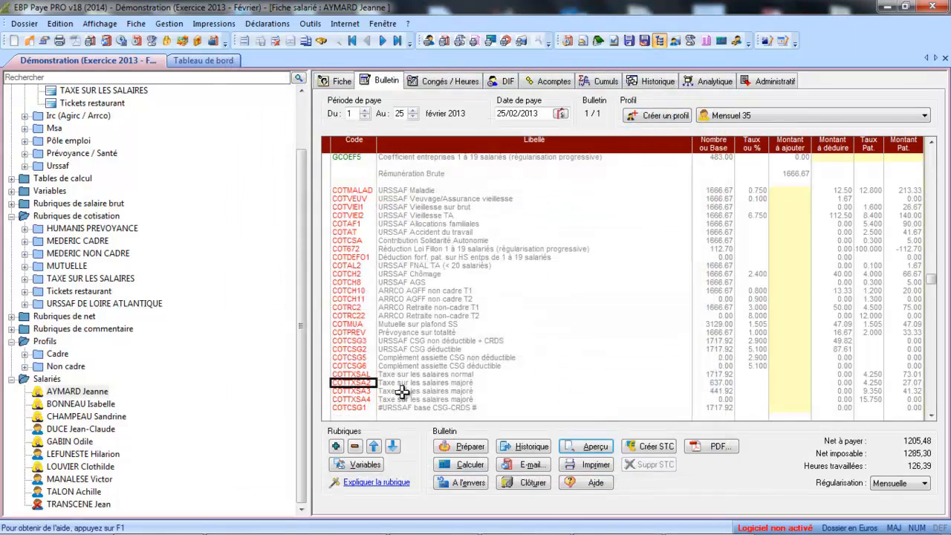
left_click(370, 398)
double_click(370, 398)
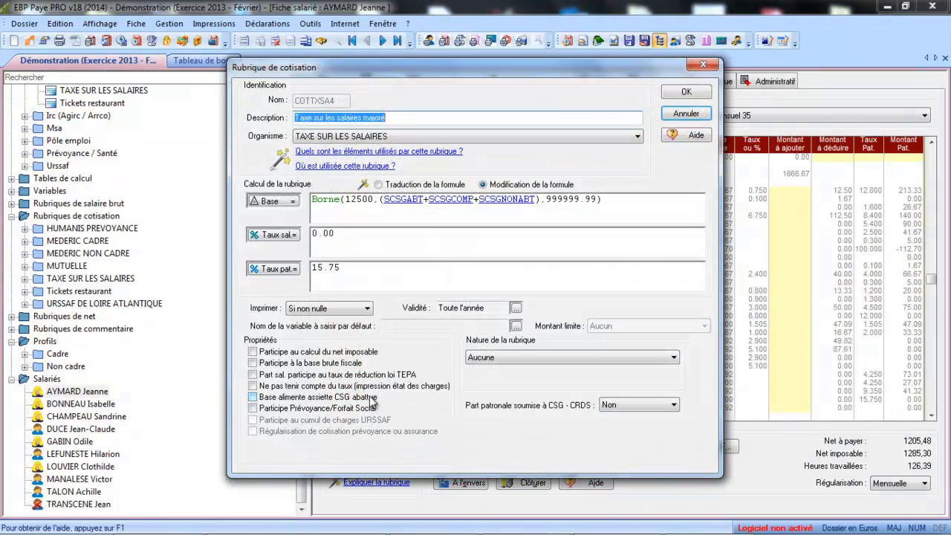
left_click(703, 113)
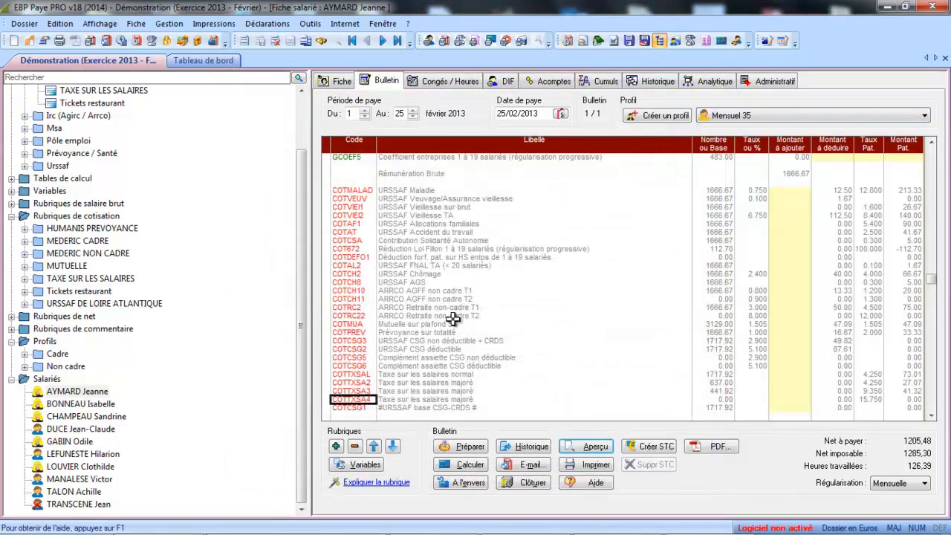